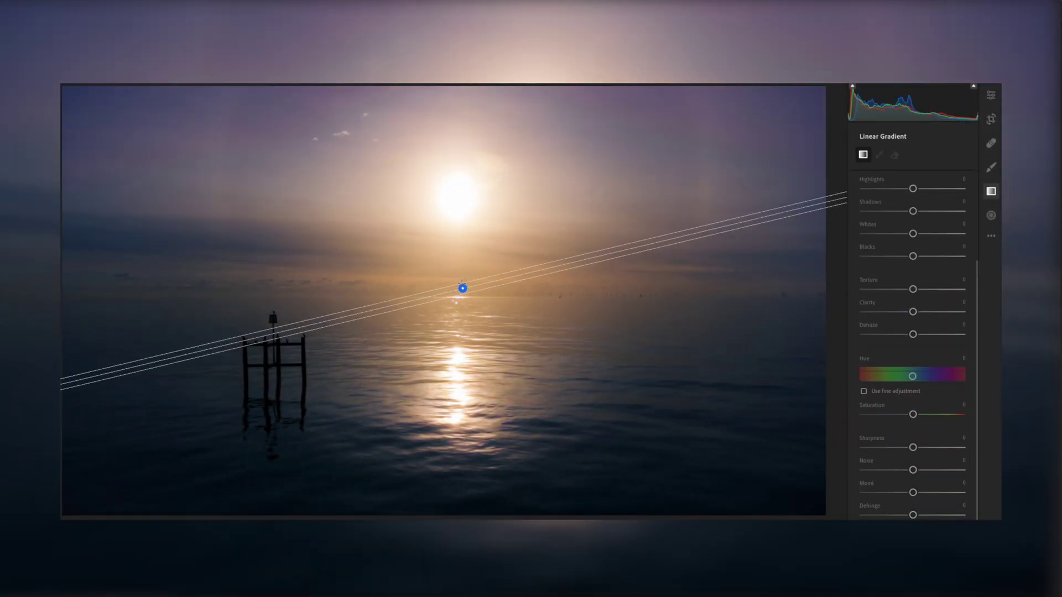
# Step: Level and widen the linear gradient around the horizon, and invert it so it affects the sky
pyautogui.moveTo(462, 290); pyautogui.dragTo(464, 341)
pyautogui.moveTo(465, 287)
pyautogui.mouseDown()
pyautogui.moveTo(465, 237)
pyautogui.moveTo(463, 275)
pyautogui.mouseUp()
pyautogui.moveTo(462, 330); pyautogui.dragTo(463, 358)
pyautogui.moveTo(462, 274); pyautogui.dragTo(463, 256)
pyautogui.click(863, 174)
# Step: Raise the sky gradient's Saturation to about +24 and set its Temp to −44
pyautogui.moveTo(913, 435); pyautogui.dragTo(929, 436)
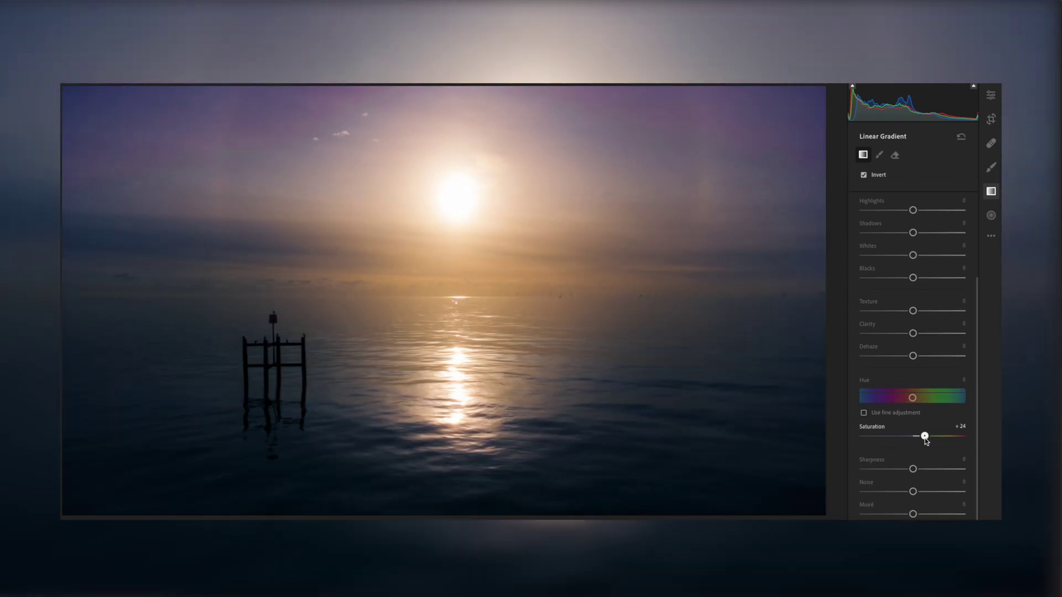
pyautogui.scroll(3, 913, 414)
pyautogui.moveTo(912, 215); pyautogui.dragTo(891, 215)
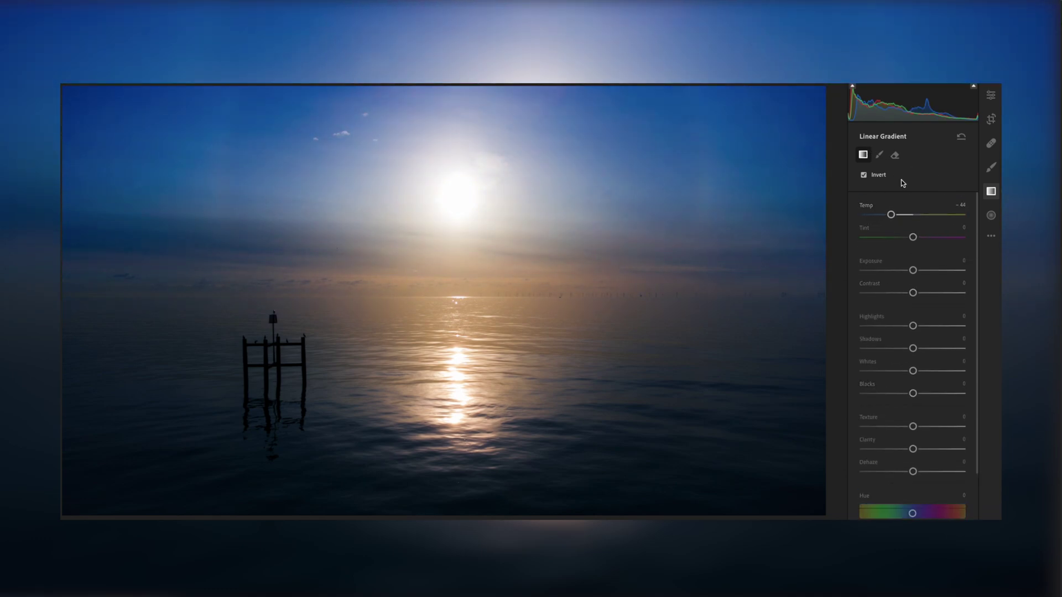
pyautogui.moveTo(467, 293); pyautogui.dragTo(467, 393)
pyautogui.moveTo(468, 343)
pyautogui.mouseDown()
pyautogui.moveTo(473, 382)
pyautogui.moveTo(469, 355)
pyautogui.mouseUp()
pyautogui.rightClick(470, 356)
pyautogui.click(476, 369)
# Step: Draw a wide elliptical radial gradient over the sun's reflection, reaching from just above the horizon down into the water
pyautogui.press('r')
pyautogui.moveTo(453, 300)
pyautogui.mouseDown()
pyautogui.moveTo(540, 334)
pyautogui.moveTo(564, 356)
pyautogui.mouseUp()
pyautogui.moveTo(452, 300); pyautogui.dragTo(452, 335)
pyautogui.moveTo(452, 390); pyautogui.dragTo(451, 405)
pyautogui.moveTo(563, 335); pyautogui.dragTo(602, 336)
pyautogui.moveTo(452, 336)
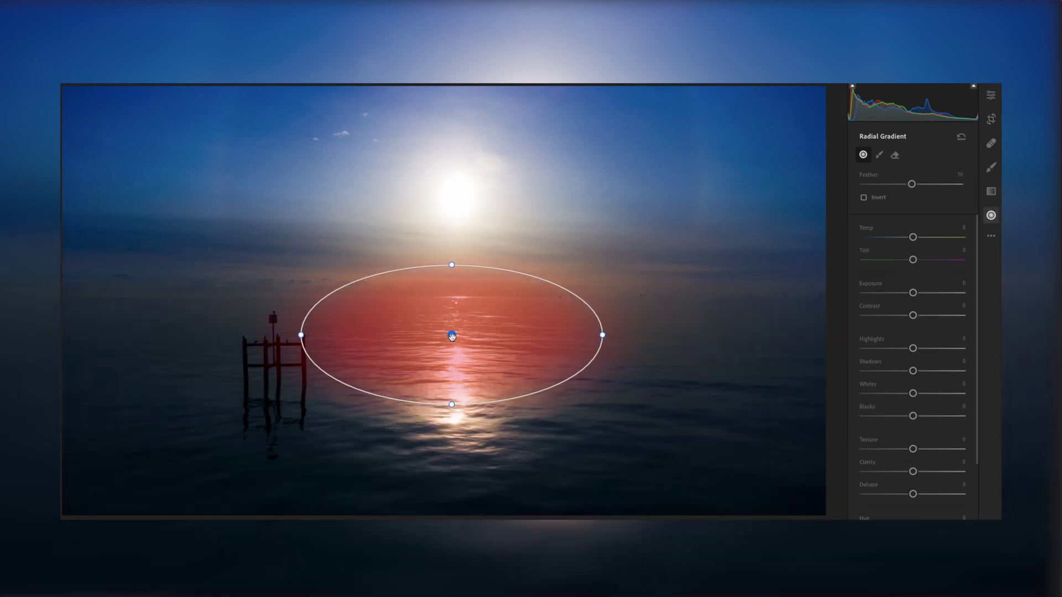
# Step: Set the reflection gradient's Temp to +13 and Tint to −4, fine-tune its Contrast, and return to the general edit settings
pyautogui.moveTo(912, 236); pyautogui.dragTo(911, 260)
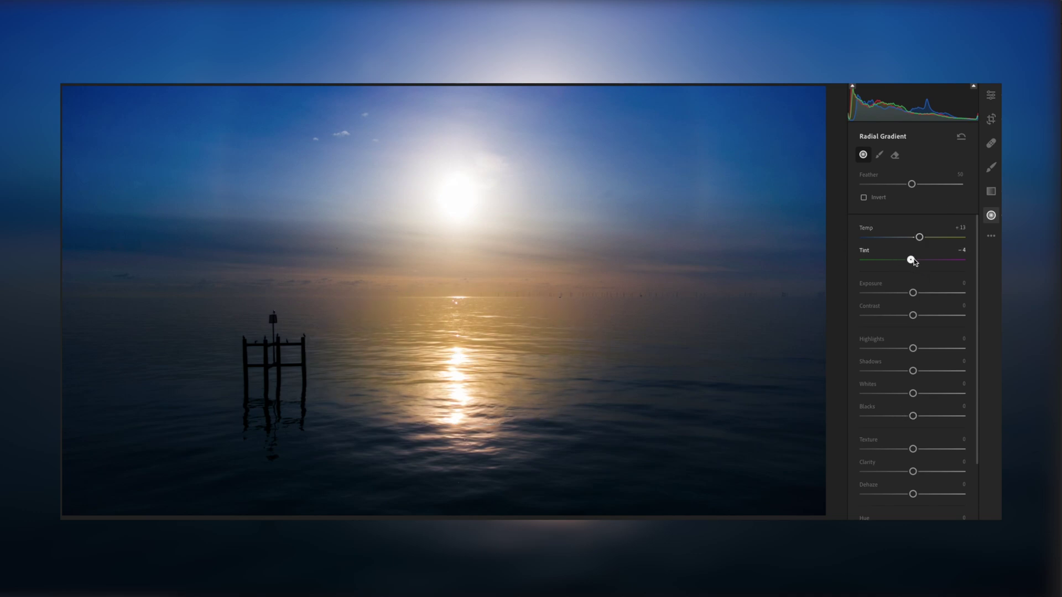
pyautogui.moveTo(912, 315)
pyautogui.mouseDown()
pyautogui.moveTo(953, 315)
pyautogui.moveTo(912, 315)
pyautogui.mouseUp()
pyautogui.scroll(-3, 898, 439)
pyautogui.moveTo(913, 447)
pyautogui.mouseDown()
pyautogui.moveTo(875, 487)
pyautogui.moveTo(899, 458)
pyautogui.mouseUp()
pyautogui.scroll(3, 915, 416)
pyautogui.click(989, 95)
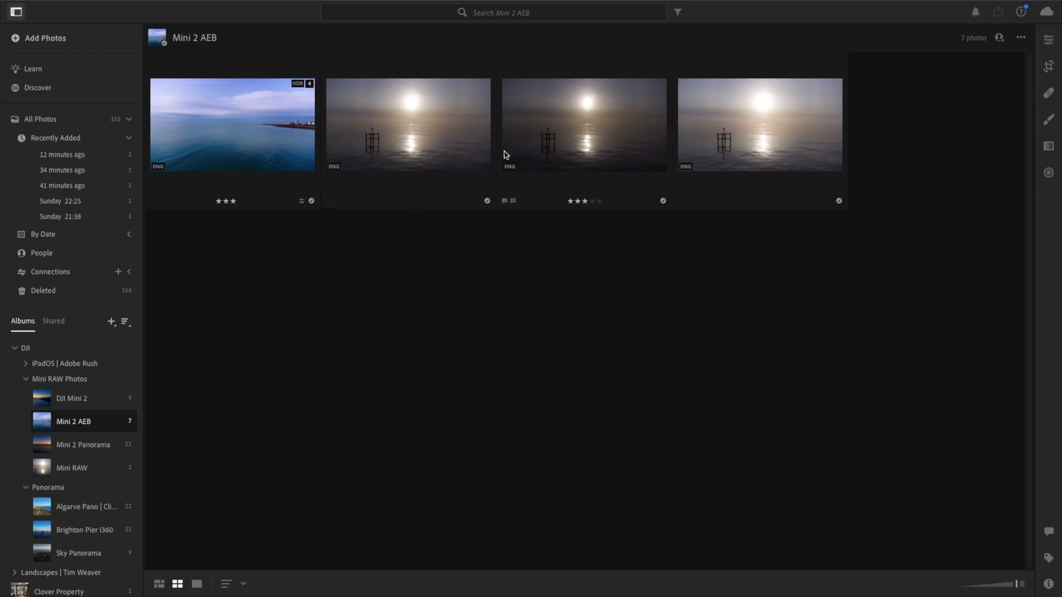
# Step: Select the three bracketed sun-over-sea photos in the Mini 2 AEB album and start an HDR Merge
pyautogui.click(467, 159)
pyautogui.keyDown('shift'); pyautogui.click(790, 161); pyautogui.keyUp('shift')
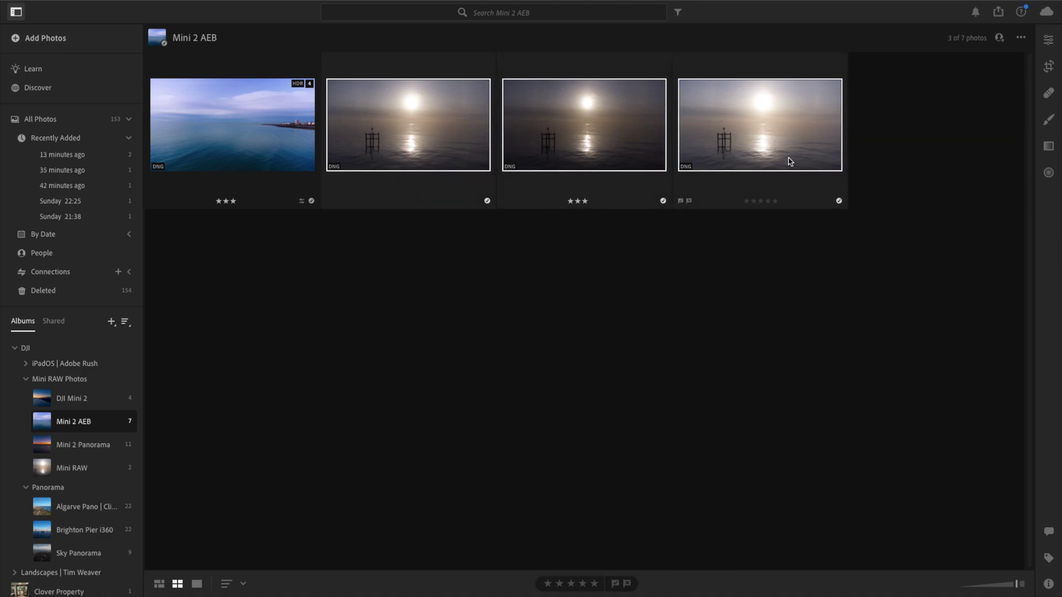
pyautogui.rightClick(783, 160)
pyautogui.moveTo(832, 412)
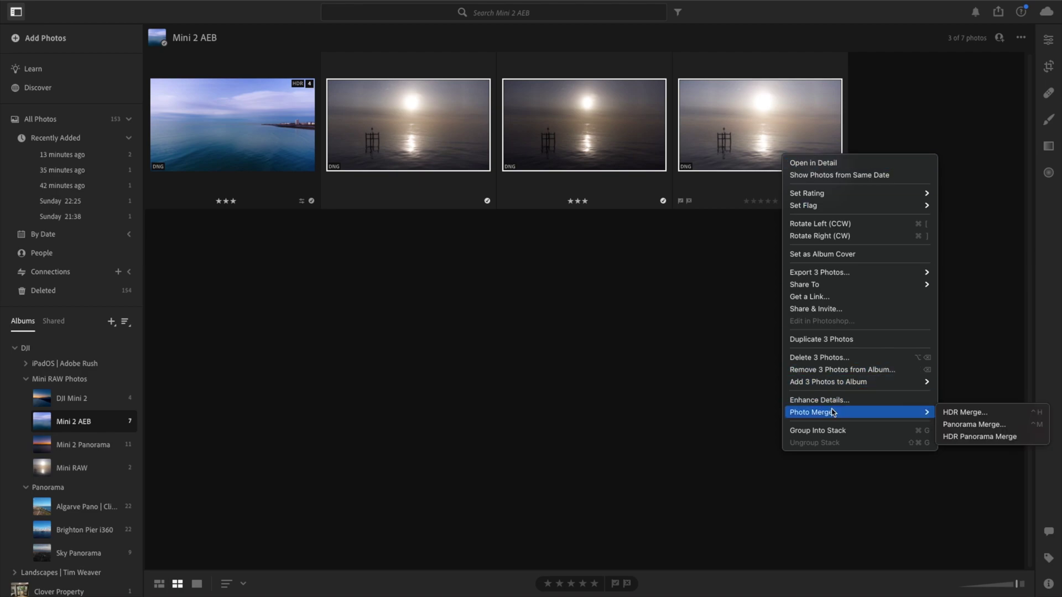
pyautogui.press('Right')
pyautogui.press('Return')
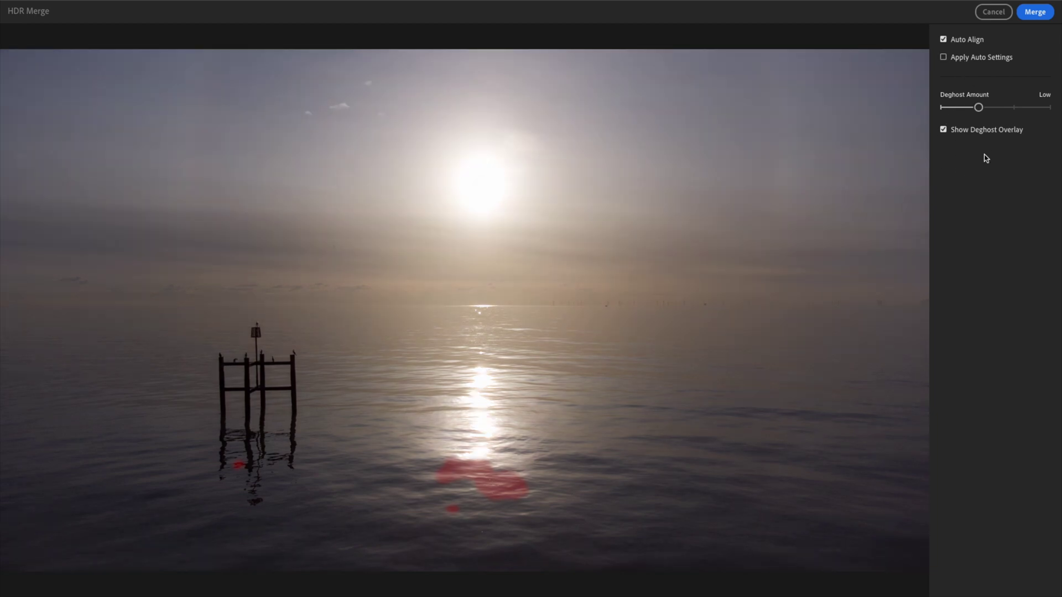
# Step: Merge the exposures with Deghost Amount set to Medium, and open the merged HDR photo
pyautogui.click(1007, 107)
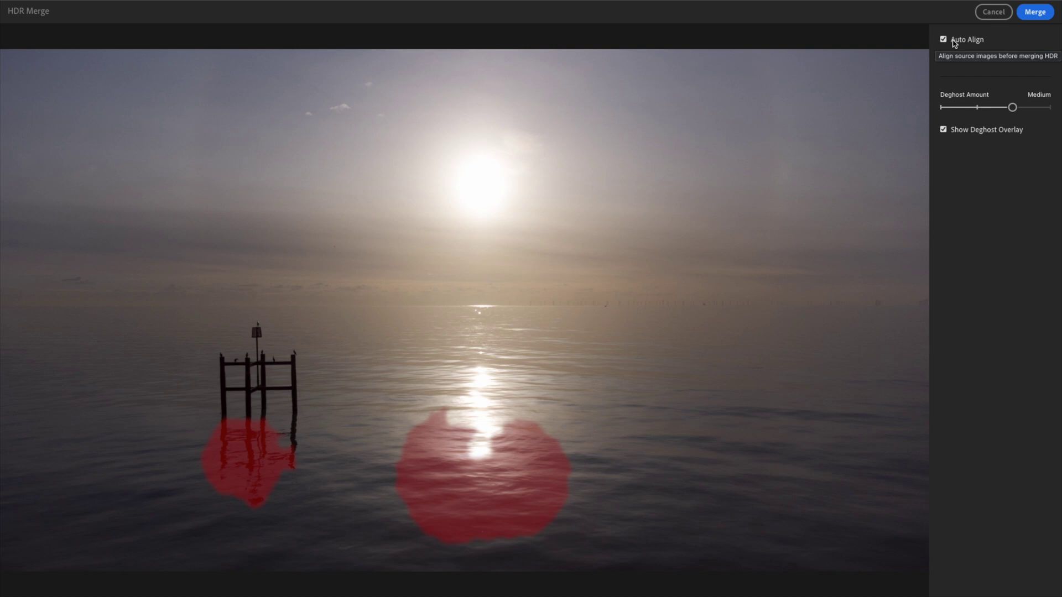
pyautogui.press('Return')
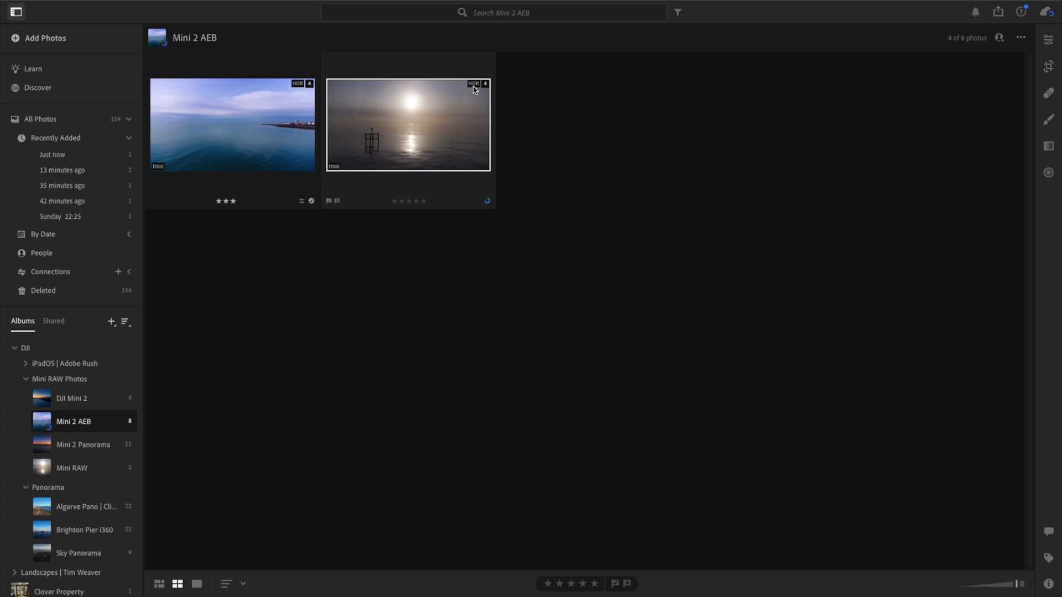
pyautogui.doubleClick(474, 109)
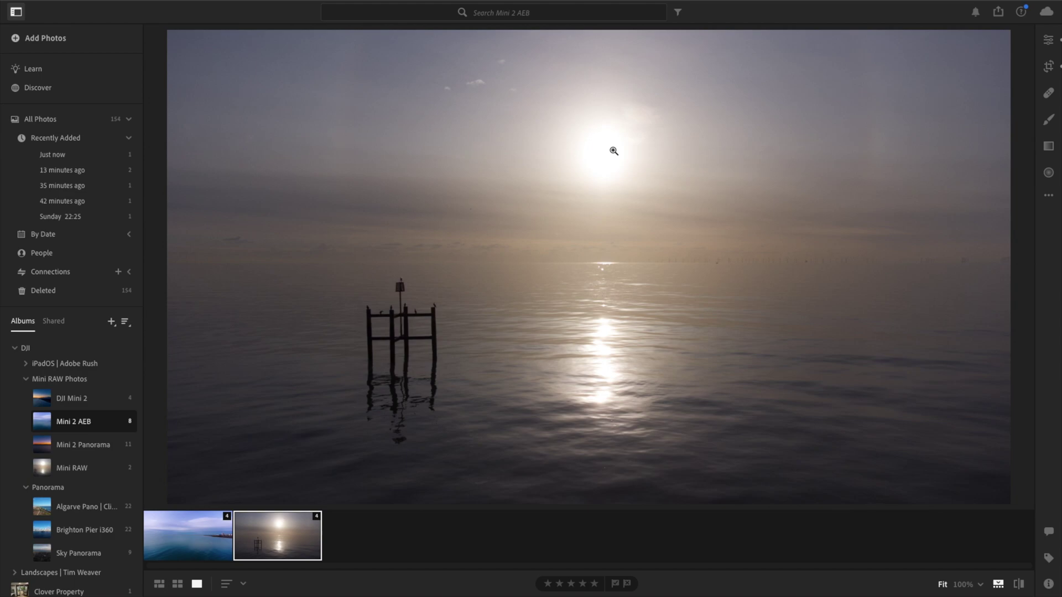
# Step: Set the merged photo's Exposure to −0.05, Contrast to +65, Highlights to −67, Whites to −9 and Blacks to −17
pyautogui.click(1048, 42)
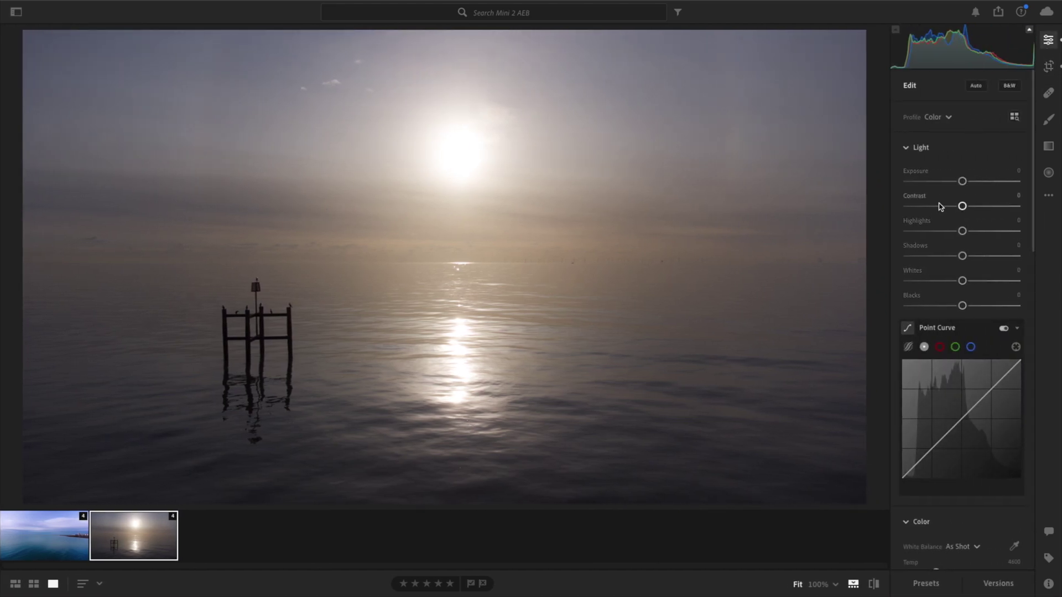
pyautogui.moveTo(962, 209); pyautogui.dragTo(962, 183)
pyautogui.moveTo(963, 232); pyautogui.dragTo(928, 259)
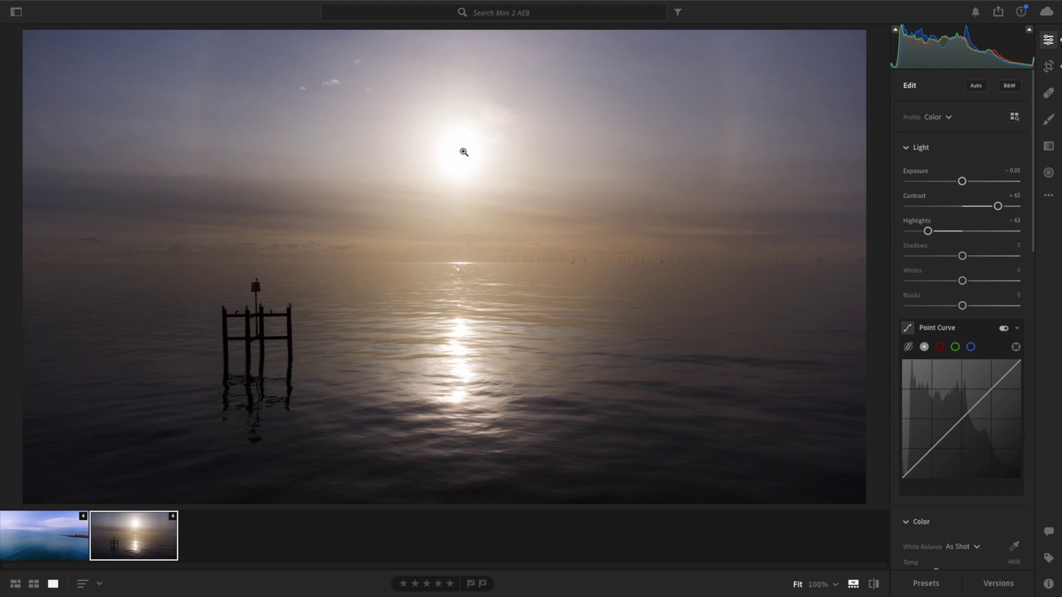
pyautogui.moveTo(928, 231)
pyautogui.mouseDown()
pyautogui.moveTo(979, 233)
pyautogui.moveTo(926, 239)
pyautogui.mouseUp()
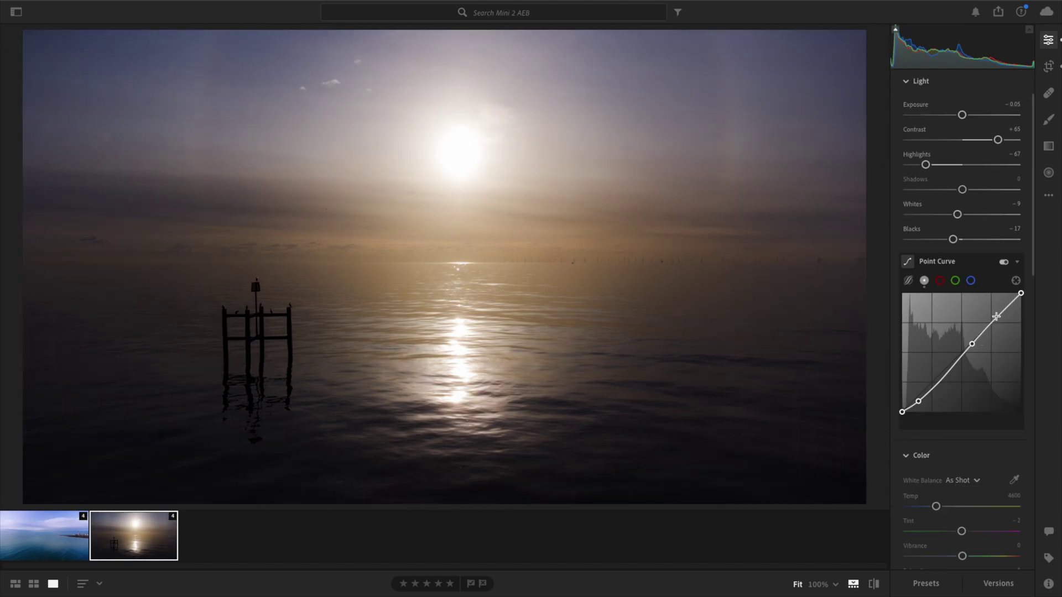
# Step: Shape the Point Curve into an S with points at about 80.4/82.0 and 37.3/32.5
pyautogui.moveTo(996, 316)
pyautogui.mouseDown()
pyautogui.moveTo(994, 305)
pyautogui.moveTo(998, 317)
pyautogui.mouseUp()
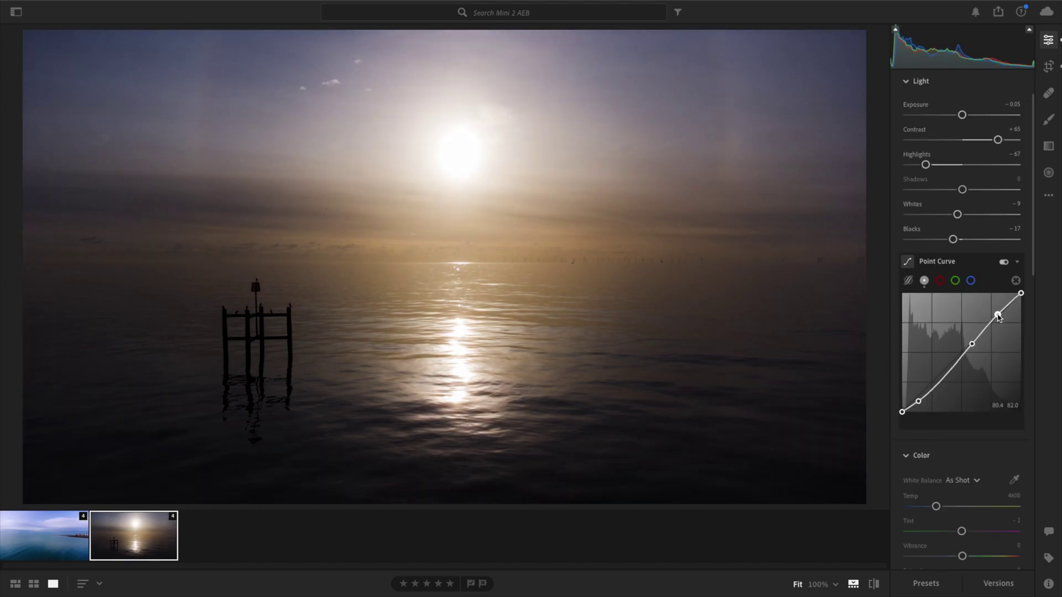
pyautogui.moveTo(944, 375); pyautogui.dragTo(947, 374)
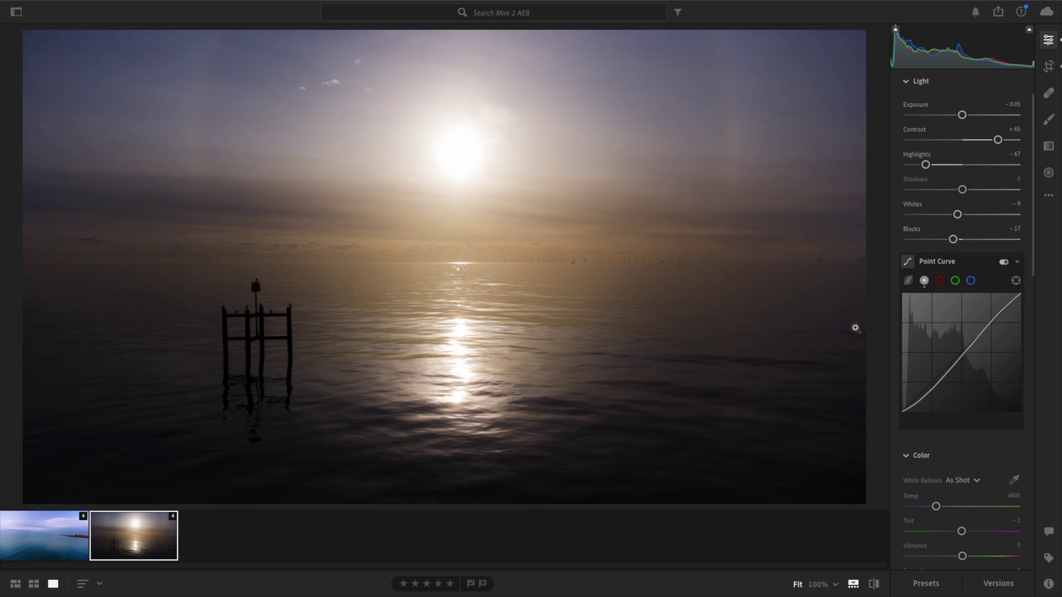
pyautogui.moveTo(946, 366)
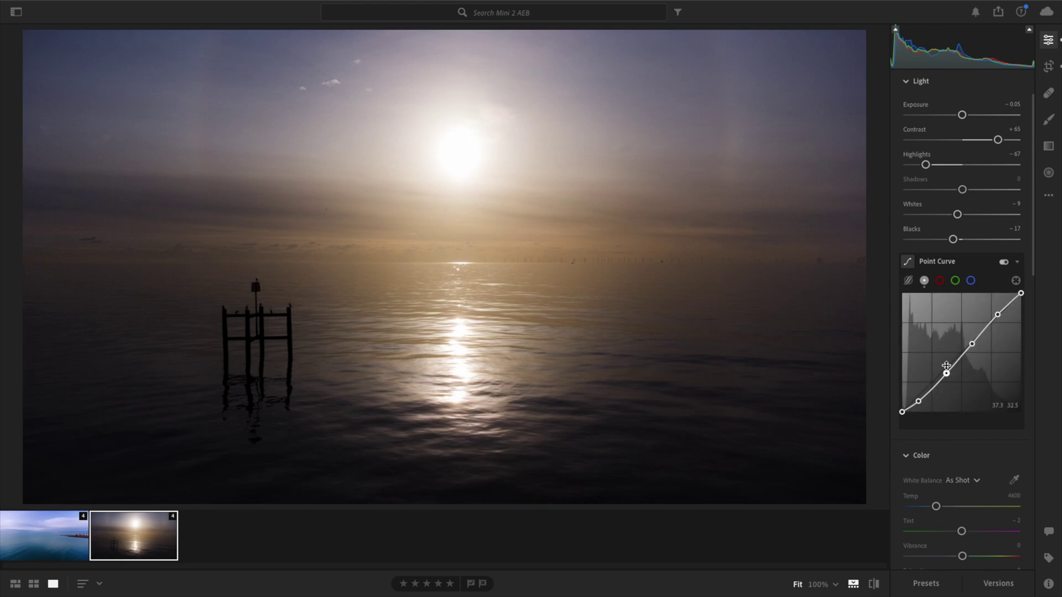
# Step: Set the photo's Saturation to +14 and its white balance Temp to 4873
pyautogui.scroll(-3, 946, 367)
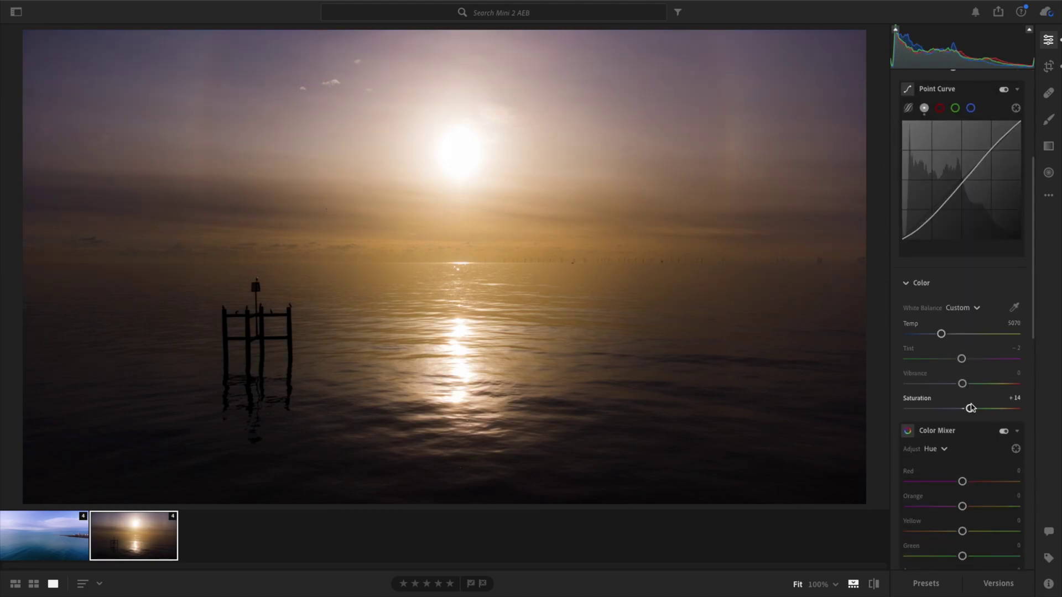
pyautogui.moveTo(940, 334); pyautogui.dragTo(939, 335)
pyautogui.scroll(-5, 955, 435)
pyautogui.scroll(1, 955, 436)
# Step: Adjust the Color Mixer with its targeted adjustment, sampling the upper-right sky and the dark foreground water
pyautogui.click(1015, 236)
pyautogui.moveTo(827, 54); pyautogui.dragTo(836, 55)
pyautogui.moveTo(781, 474); pyautogui.dragTo(805, 475)
# Step: Tint the photo's shadows, highlights and midtones with the color grading wheels
pyautogui.scroll(-2, 982, 492)
pyautogui.moveTo(935, 512); pyautogui.dragTo(927, 519)
pyautogui.moveTo(990, 511); pyautogui.dragTo(1008, 496)
pyautogui.moveTo(961, 474); pyautogui.dragTo(970, 430)
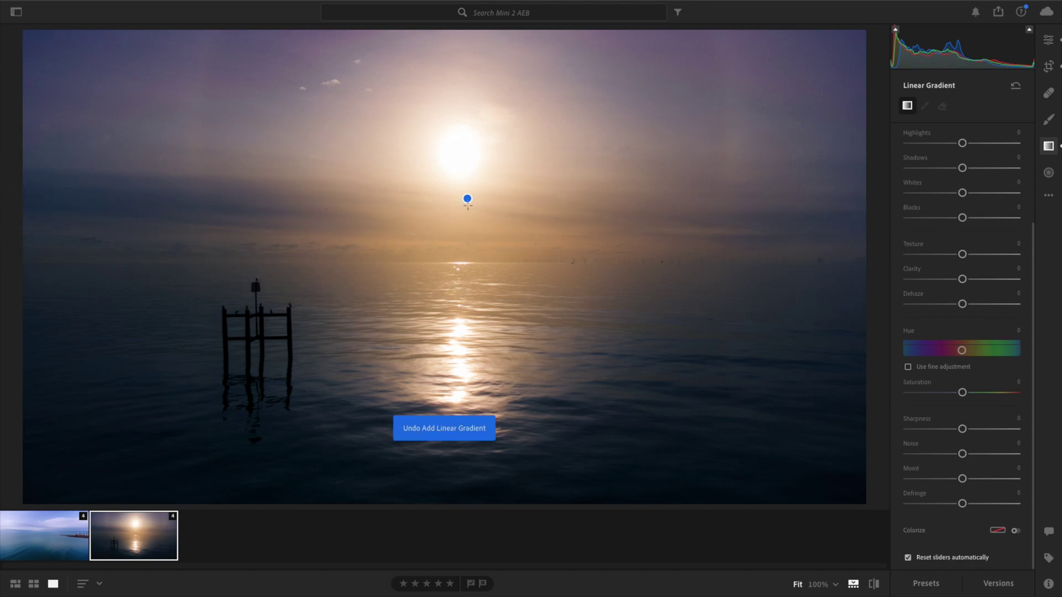
# Step: Place a near-level linear gradient just above the horizon and invert it to cover the sky
pyautogui.moveTo(465, 197); pyautogui.dragTo(465, 242)
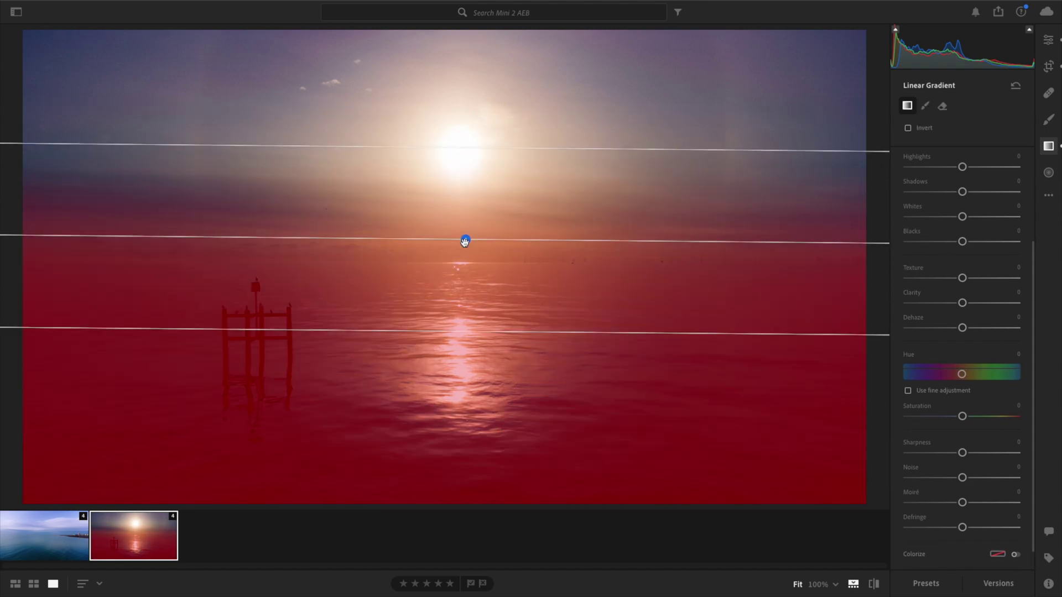
pyautogui.moveTo(464, 239); pyautogui.dragTo(464, 221)
pyautogui.click(907, 128)
# Step: Set the sky gradient's Saturation to +5 and Temp to −44, and raise its Noise slightly
pyautogui.moveTo(961, 416)
pyautogui.mouseDown()
pyautogui.moveTo(974, 416)
pyautogui.moveTo(964, 415)
pyautogui.mouseUp()
pyautogui.moveTo(962, 477); pyautogui.dragTo(967, 477)
pyautogui.scroll(5, 968, 479)
pyautogui.moveTo(962, 172); pyautogui.dragTo(938, 171)
# Step: Try a second linear gradient over the water below the horizon
pyautogui.moveTo(471, 225); pyautogui.dragTo(472, 334)
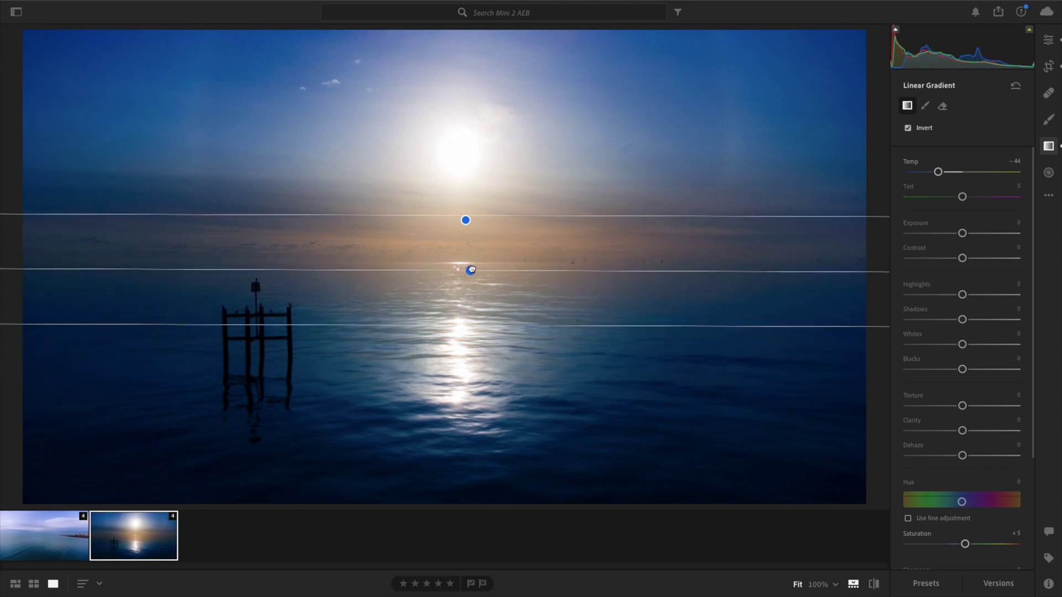
pyautogui.moveTo(471, 281); pyautogui.dragTo(472, 327)
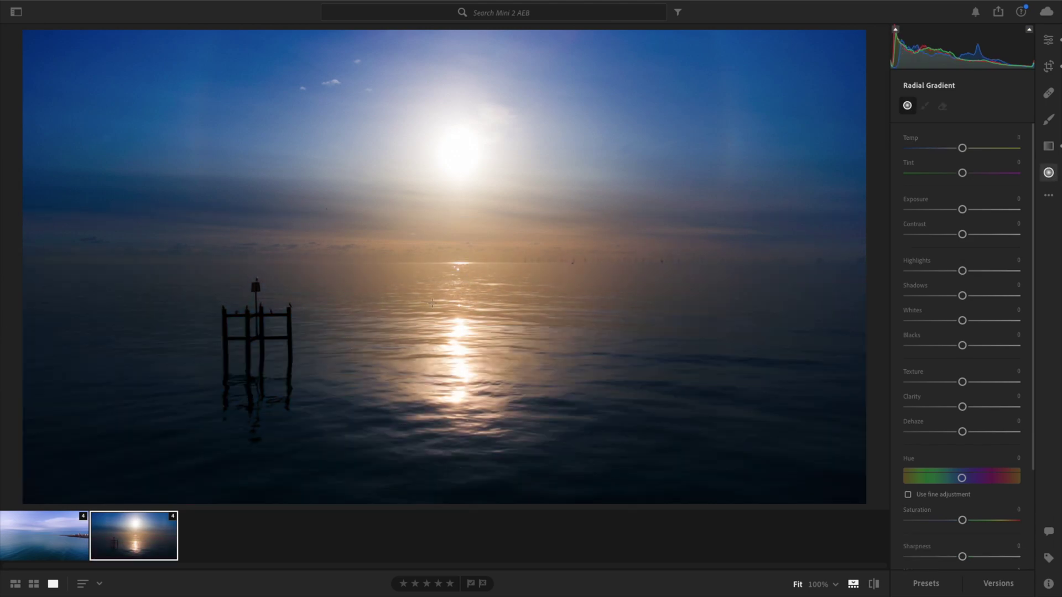
# Step: Draw a wide radial gradient over the sun's reflection, warming its Temp, lowering Tint slightly and raising Contrast
pyautogui.moveTo(454, 270)
pyautogui.mouseDown()
pyautogui.moveTo(577, 334)
pyautogui.moveTo(454, 306)
pyautogui.mouseUp()
pyautogui.moveTo(577, 306); pyautogui.dragTo(619, 299)
pyautogui.moveTo(962, 196); pyautogui.dragTo(969, 197)
pyautogui.moveTo(962, 221); pyautogui.dragTo(961, 221)
pyautogui.moveTo(962, 283); pyautogui.dragTo(964, 284)
# Step: Deepen the darker tones in the photo's Point Curve, lowering the quarter-tone point to about 41.2/30.6
pyautogui.scroll(-5, 966, 349)
pyautogui.scroll(5, 965, 387)
pyautogui.moveTo(922, 462); pyautogui.dragTo(923, 468)
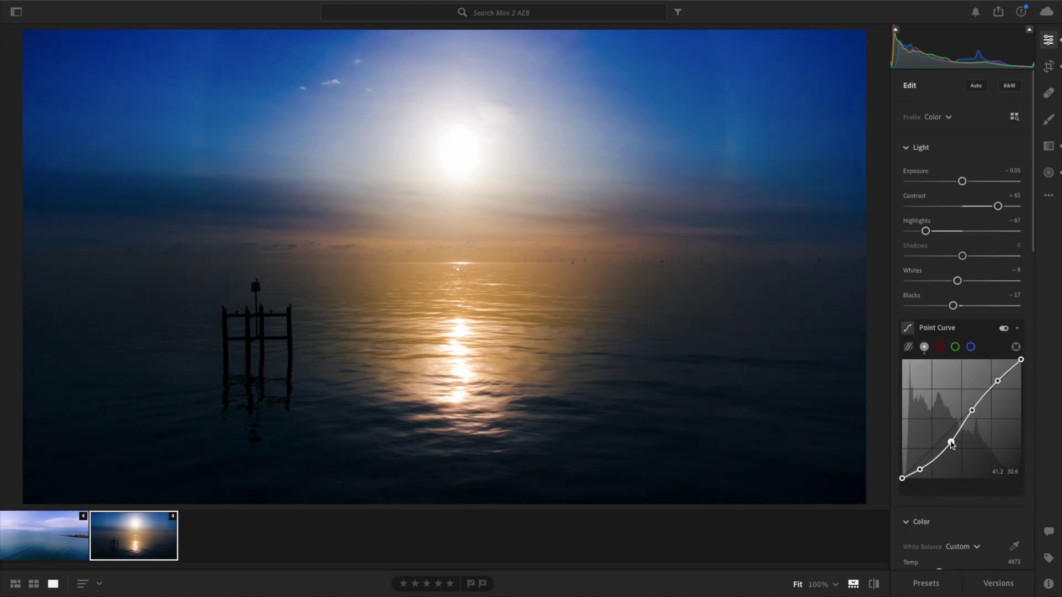